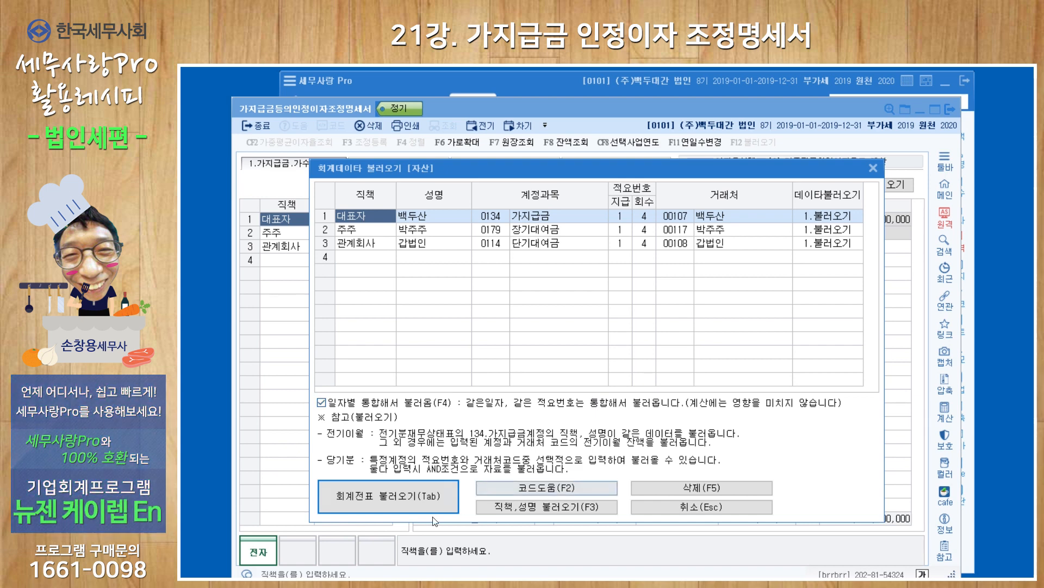
# Step: Import the accounting slip data for the representative, shareholder and affiliated company into the 가지급금 records
pyautogui.click(388, 501)
pyautogui.click(674, 383)
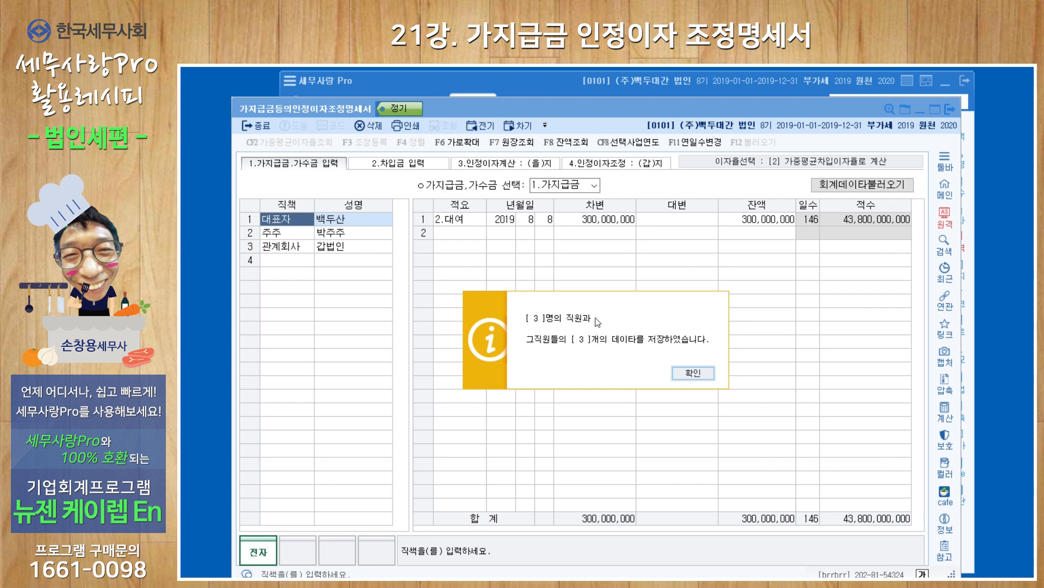
pyautogui.click(683, 373)
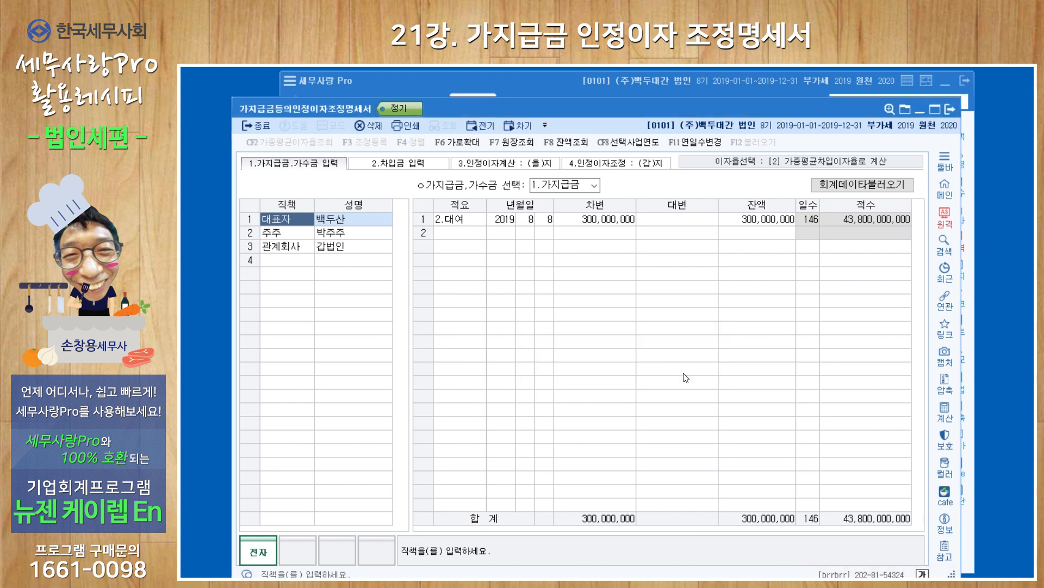
# Step: Check the shareholder's and affiliated company's imported entries, and choose [2] 가중평균차입이자율로 계산 as the interest rate method
pyautogui.click(283, 232)
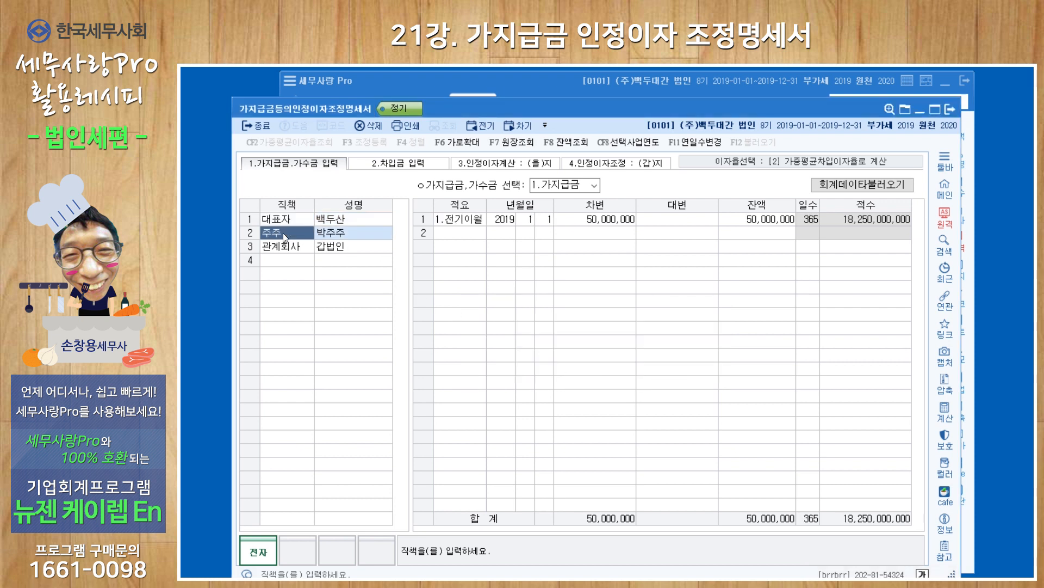
pyautogui.click(282, 249)
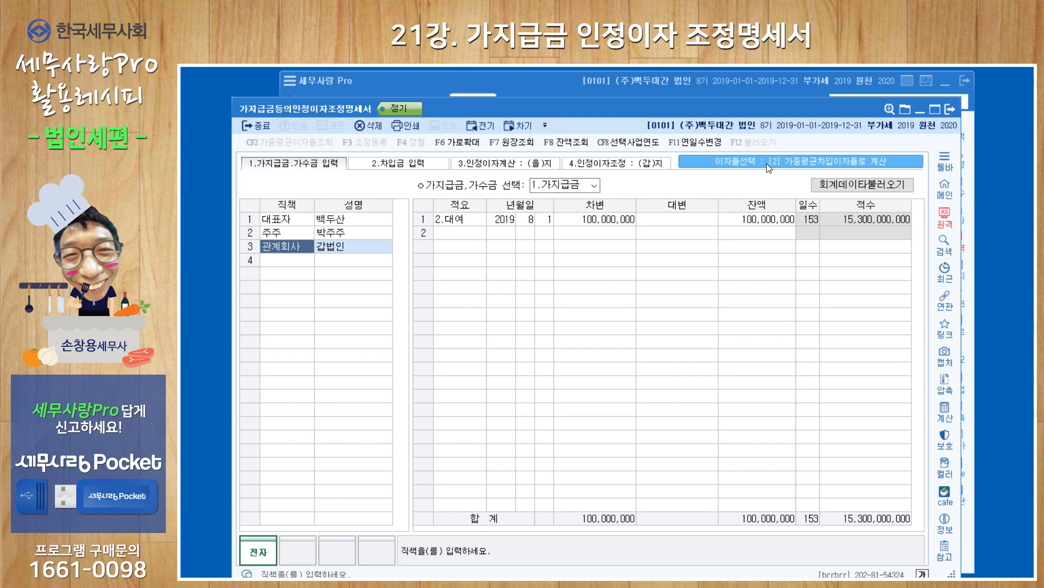
pyautogui.click(738, 162)
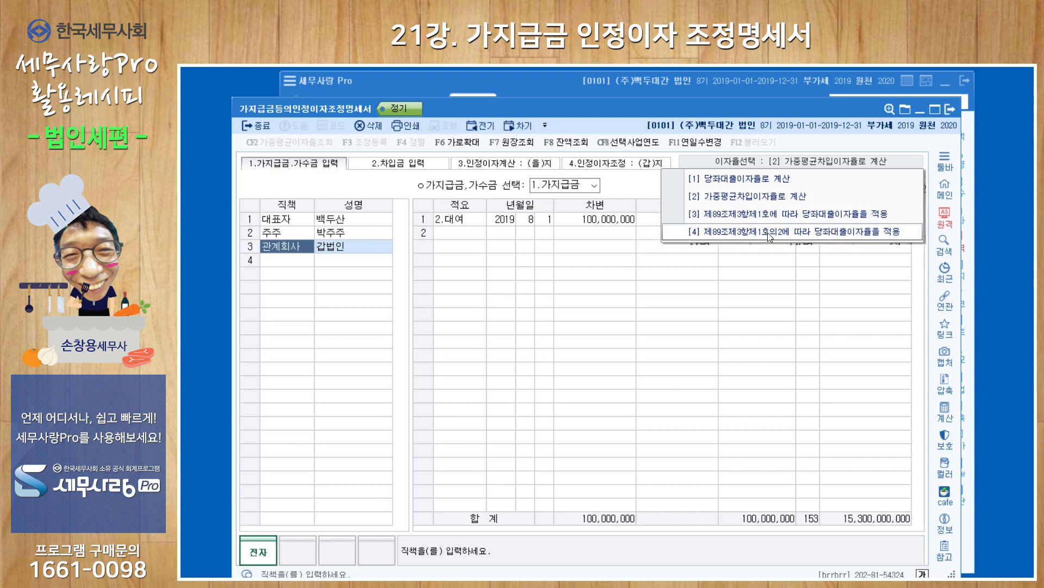
pyautogui.click(740, 197)
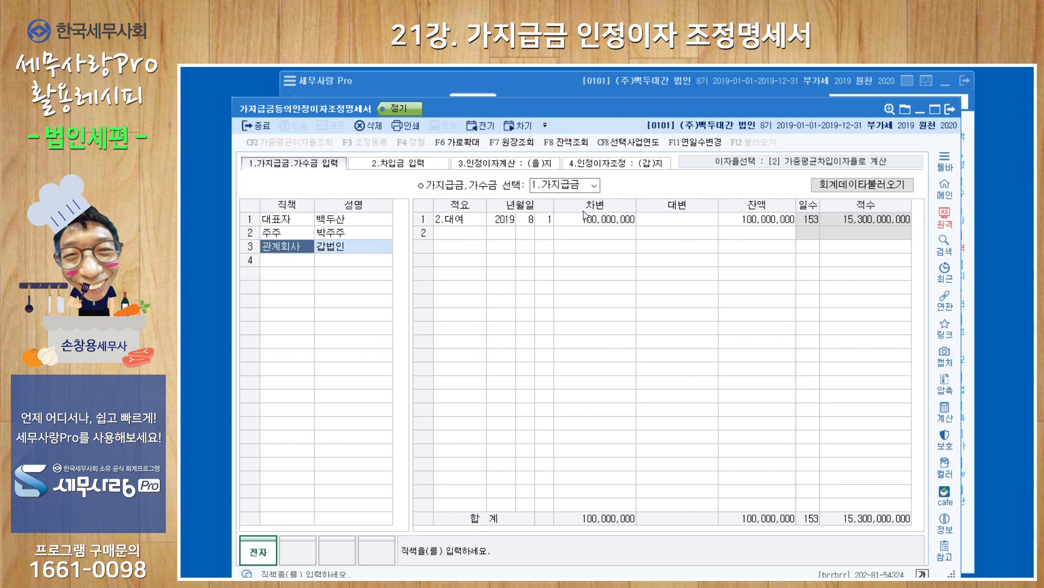
# Step: Switch the ledger type to 2.가수금 and look at its accounting data import dialog without importing anything
pyautogui.click(594, 186)
pyautogui.click(595, 186)
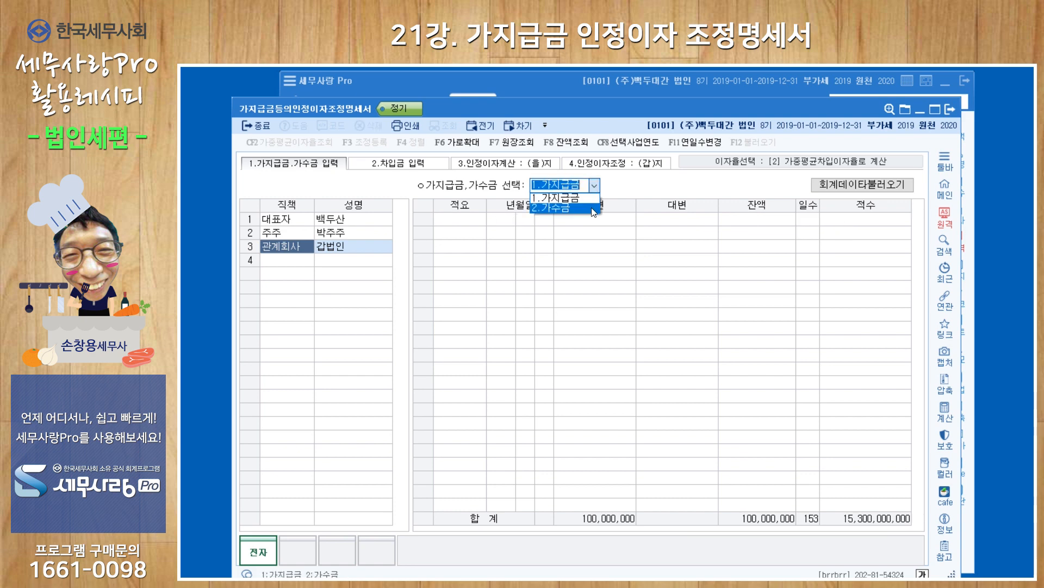
pyautogui.click(594, 208)
pyautogui.click(847, 186)
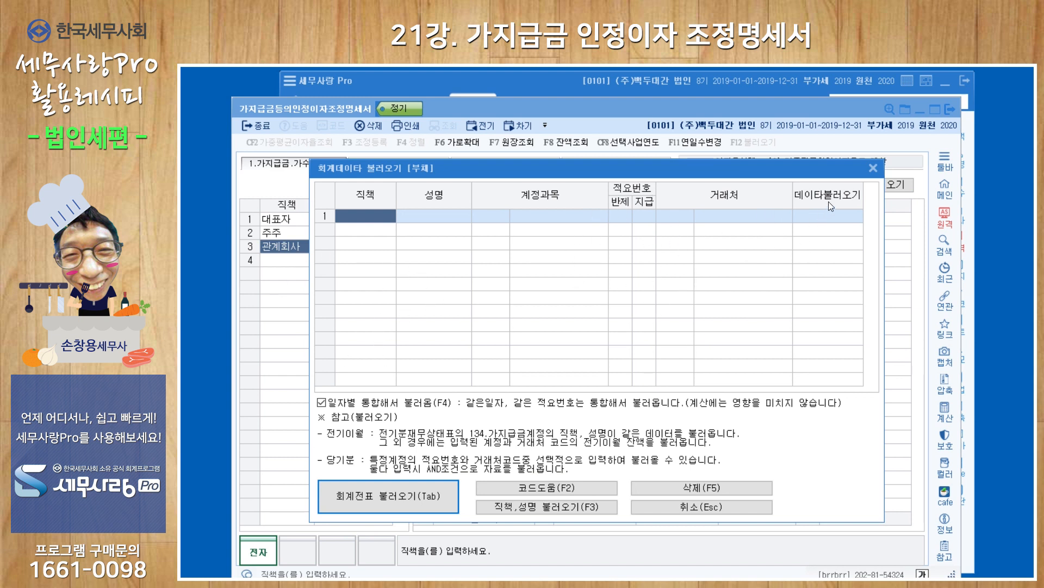
pyautogui.click(873, 169)
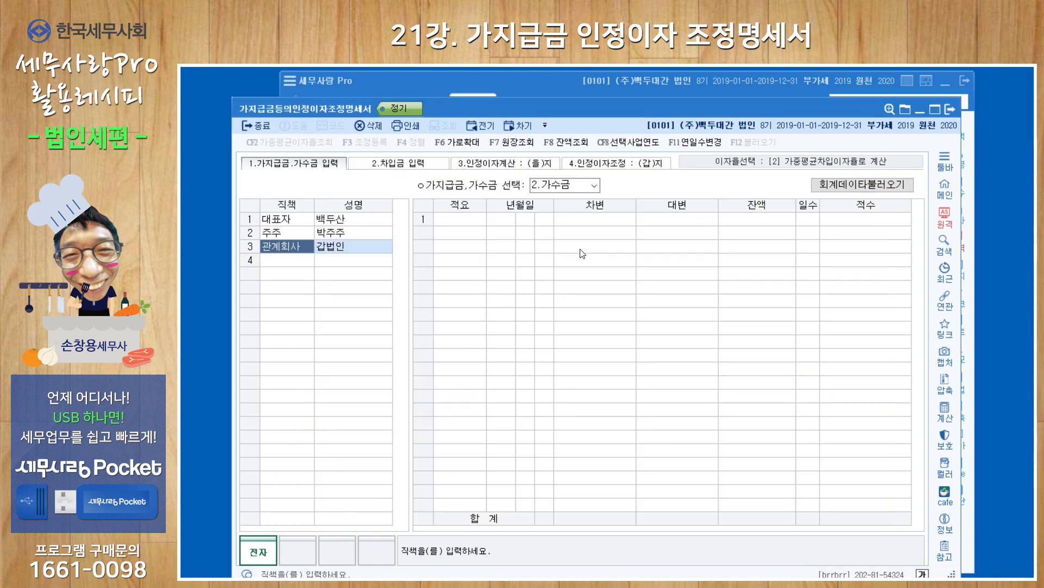
# Step: In the borrowings sheet, start a 3.상환 entry for 국민은행 dated May 1, 2019, below the existing loans
pyautogui.click(416, 166)
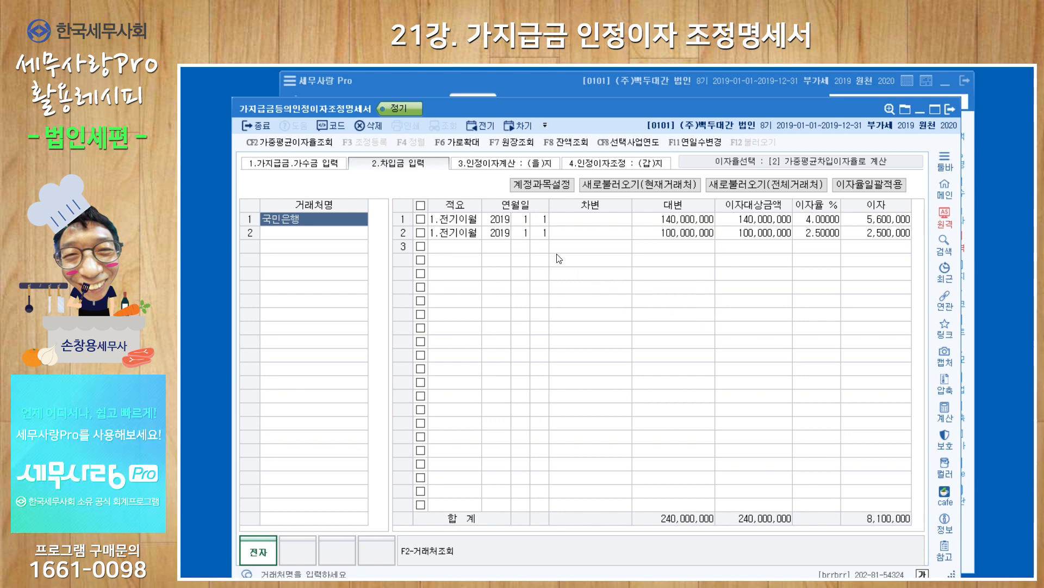
pyautogui.click(502, 250)
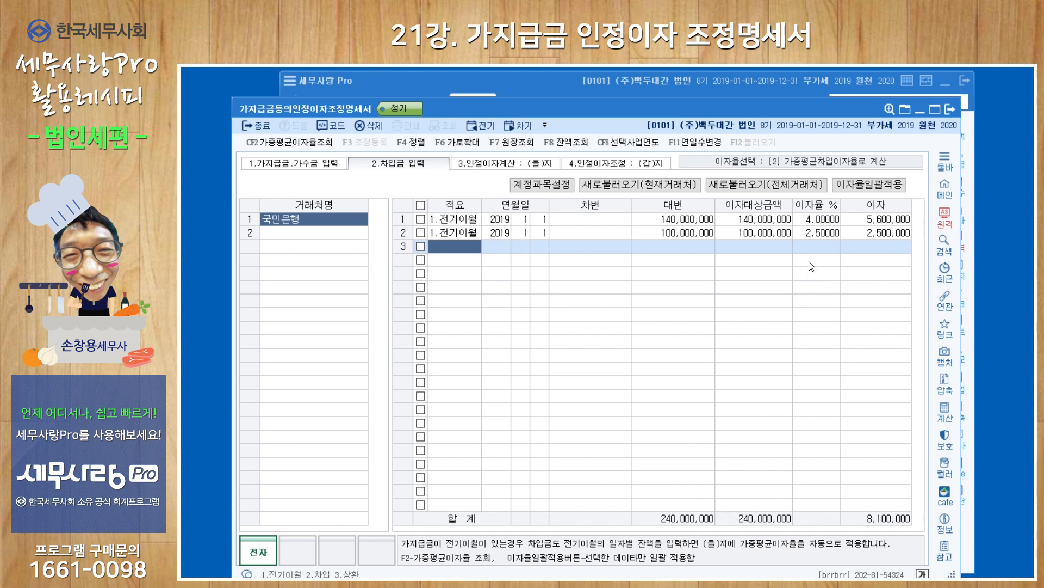
pyautogui.write('3')
pyautogui.press('Return')
pyautogui.write('5')
pyautogui.press('Return')
pyautogui.write('1')
pyautogui.press('Return')
pyautogui.press('Return')
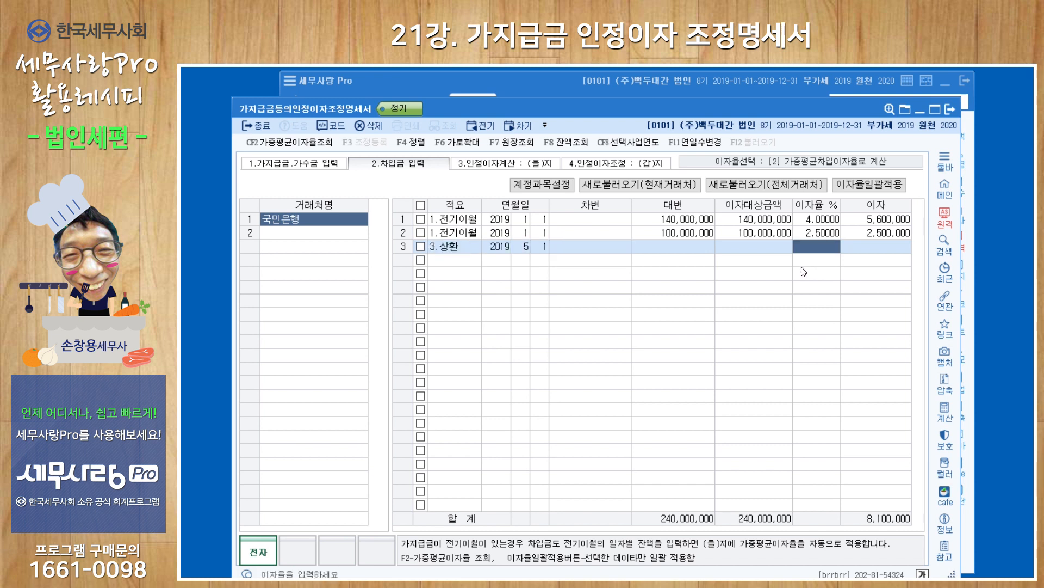
# Step: Set the debit amount of the May 1 repayment entry to 100,000,000 and complete the row
pyautogui.write('1')
pyautogui.press('BackSpace')
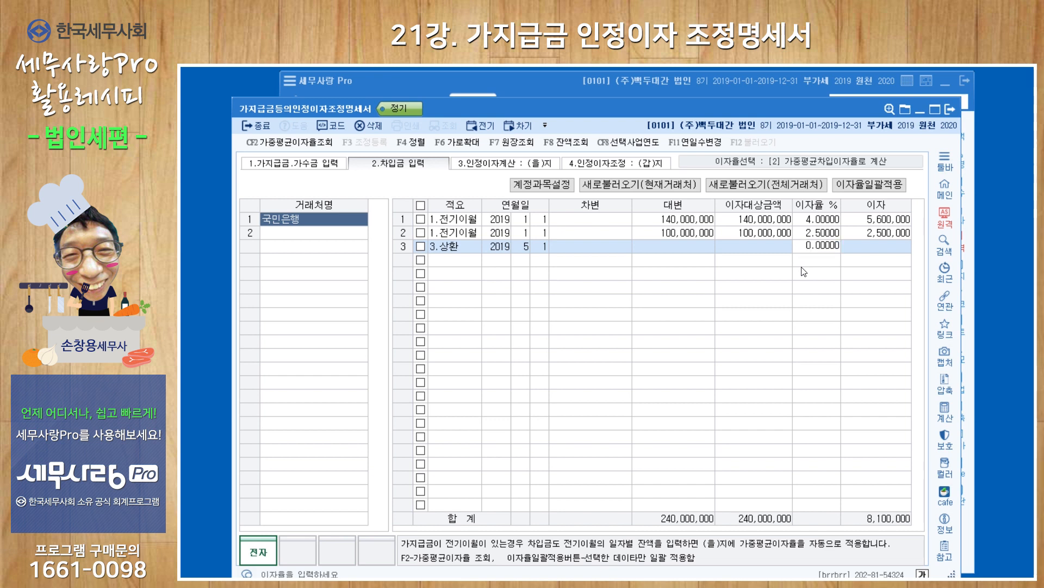
pyautogui.click(599, 248)
pyautogui.write('100000000')
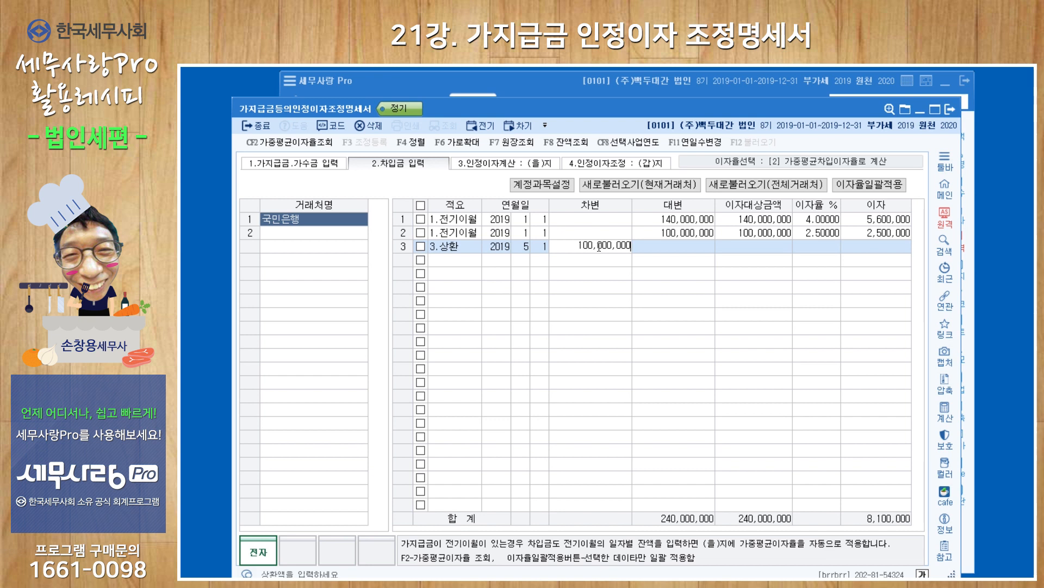
pyautogui.press('Return')
pyautogui.press('Return')
pyautogui.press('Return')
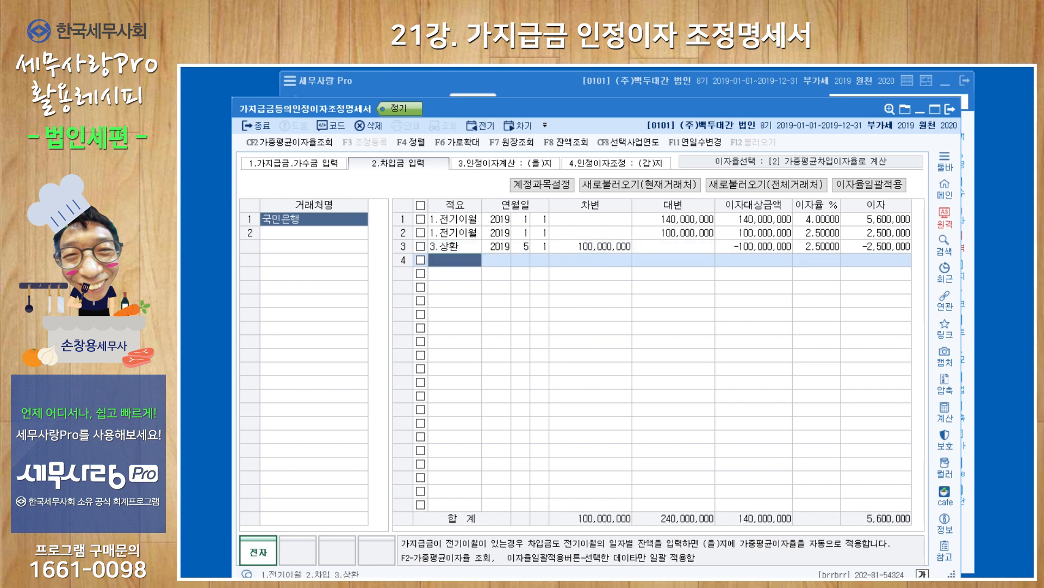
# Step: Add a 2.차입 entry dated May 1, 2019, with a credit amount of 100,000,000 and an interest rate of 2.04%
pyautogui.write('2')
pyautogui.press('Return')
pyautogui.write('5')
pyautogui.press('Return')
pyautogui.write('1')
pyautogui.press('Return')
pyautogui.write('100,000,000')
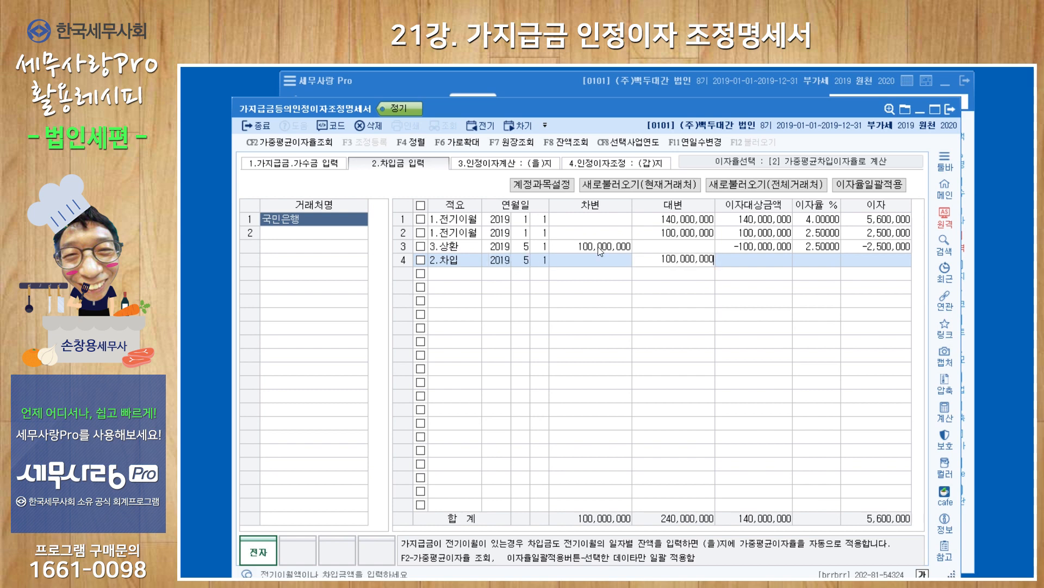
pyautogui.press('Return')
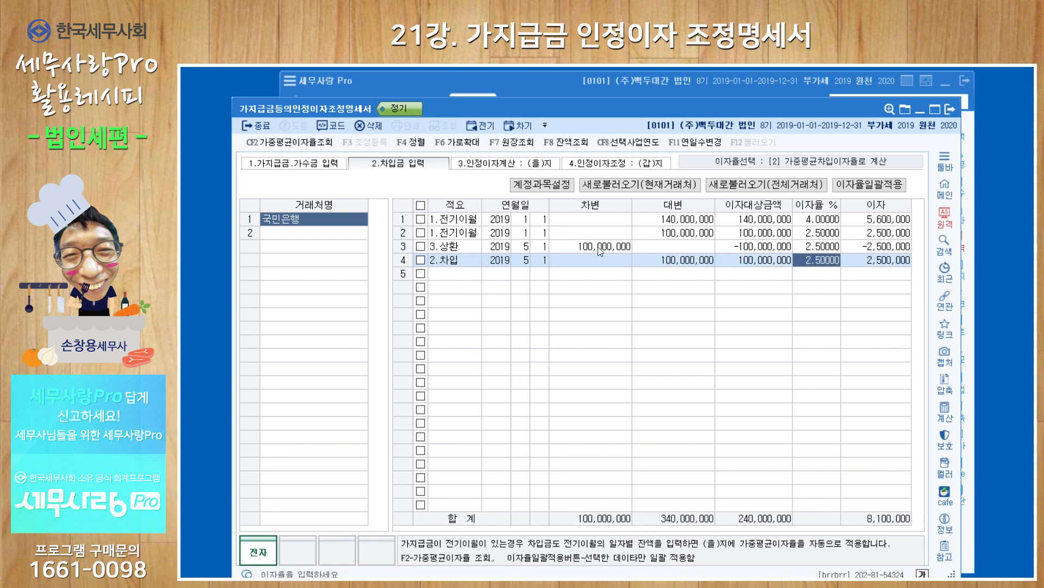
pyautogui.write('2.')
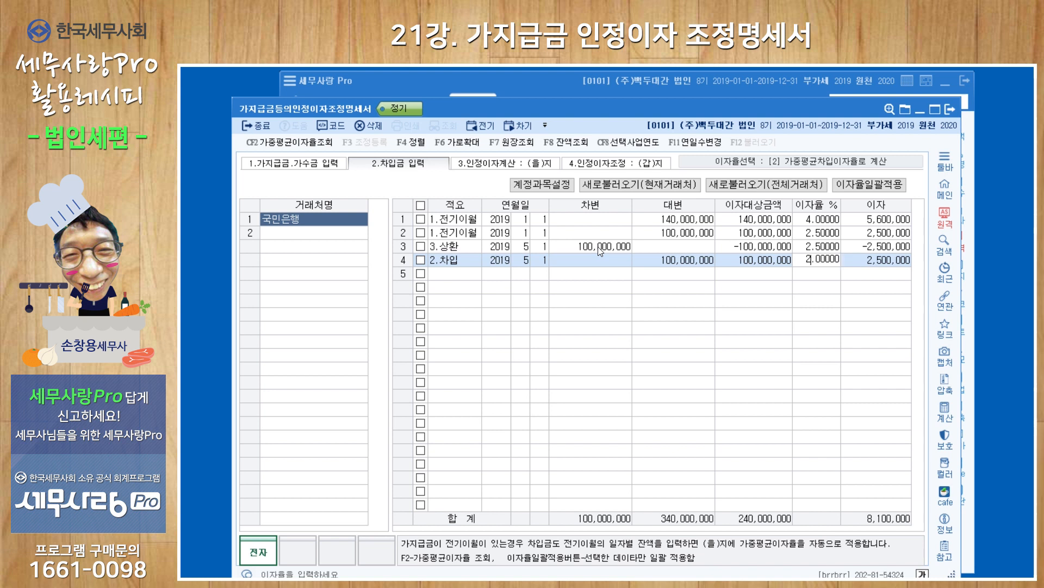
pyautogui.write('04')
pyautogui.press('Return')
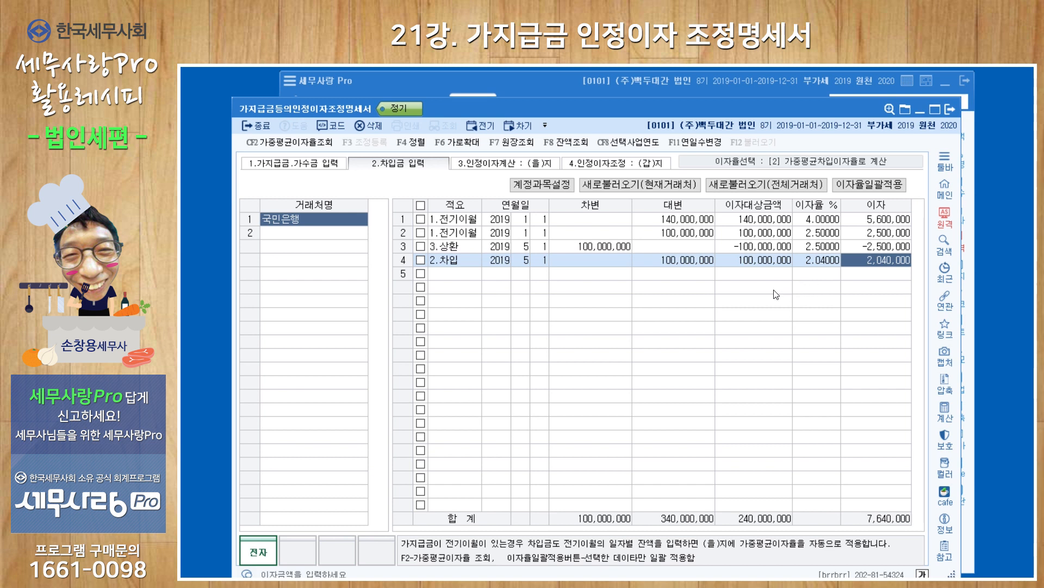
# Step: Mark the May 1 repayment and borrowing rows and delete the borrowing entry at 2.04%
pyautogui.click(420, 246)
pyautogui.click(420, 260)
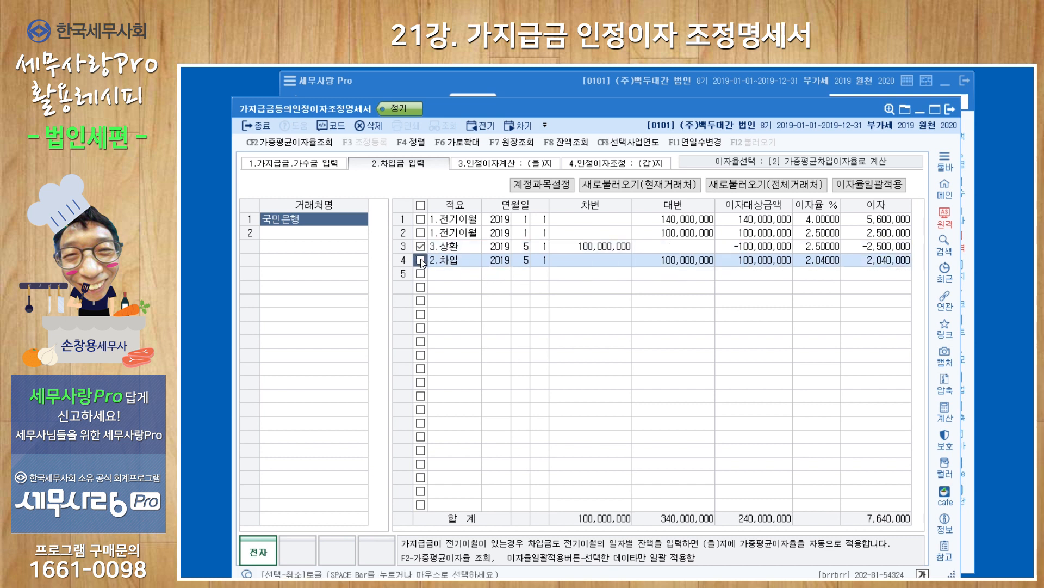
pyautogui.click(373, 126)
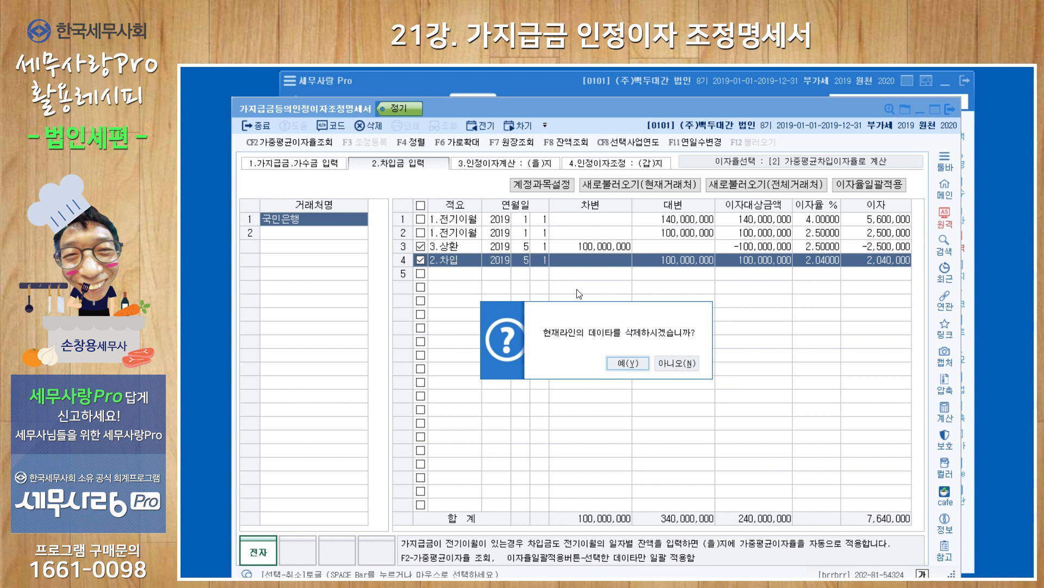
pyautogui.click(629, 363)
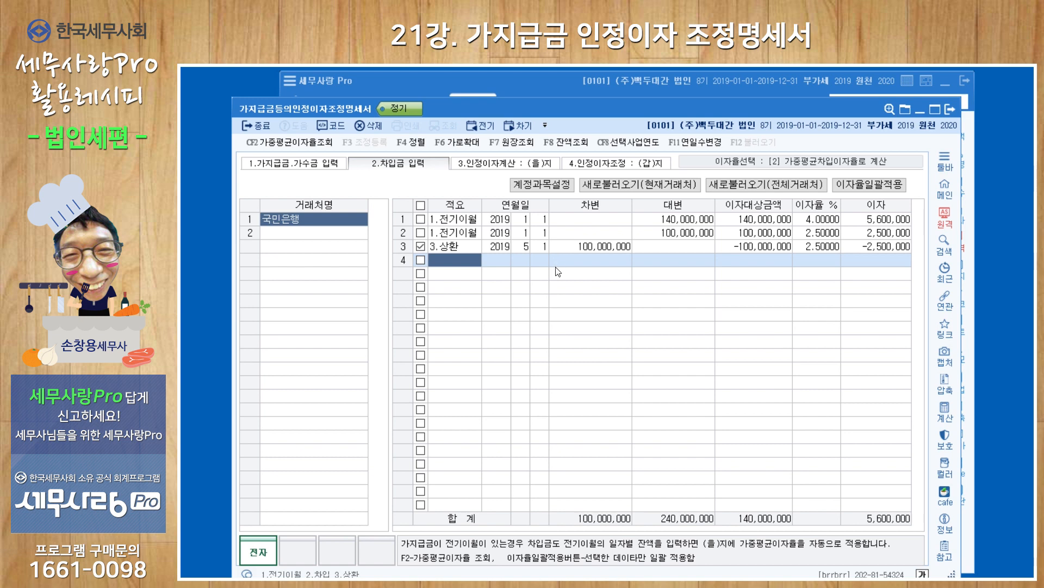
# Step: Examine the 인정이자계산 (을) and 인정이자조정 (갑) sheets, including the affiliated company's book amount and each party's adjustment amount
pyautogui.click(497, 165)
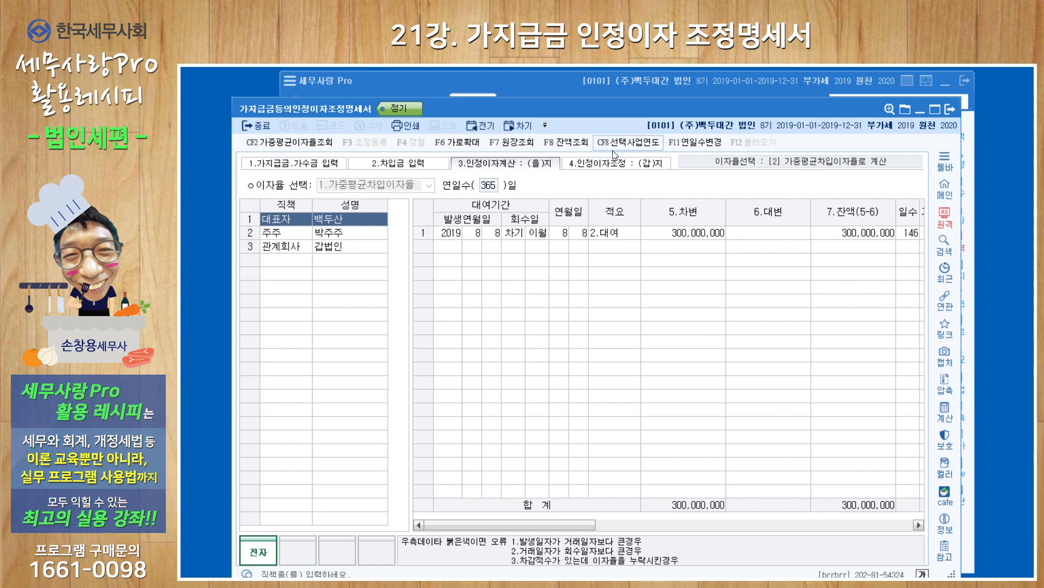
pyautogui.click(613, 169)
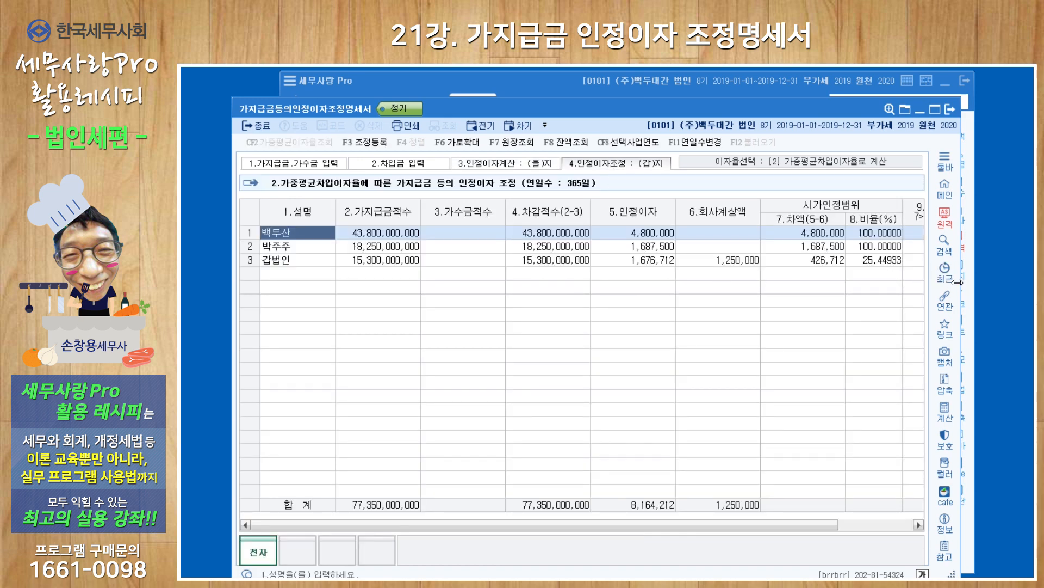
pyautogui.moveTo(957, 283); pyautogui.dragTo(991, 282)
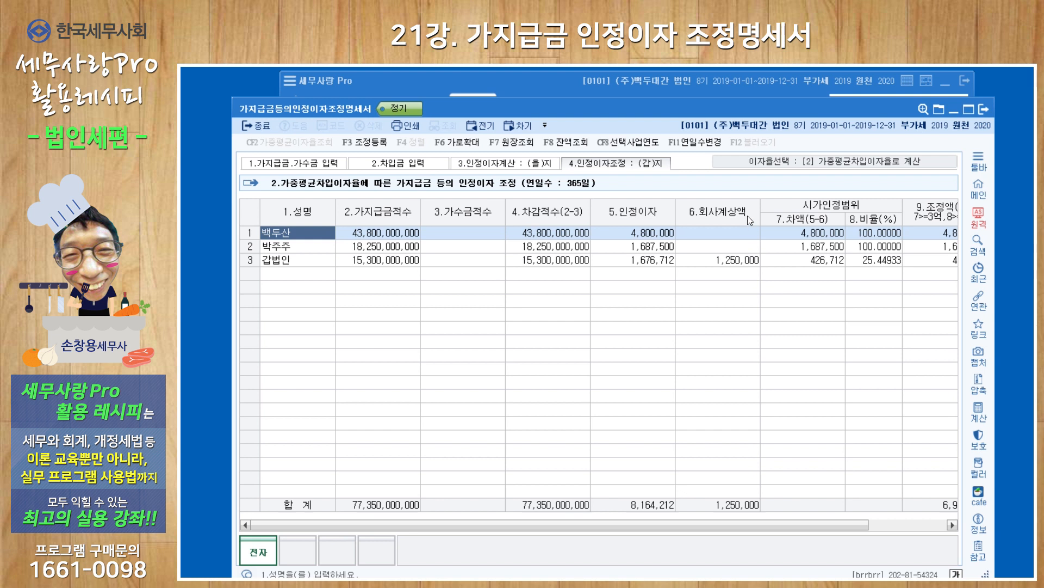
pyautogui.click(741, 260)
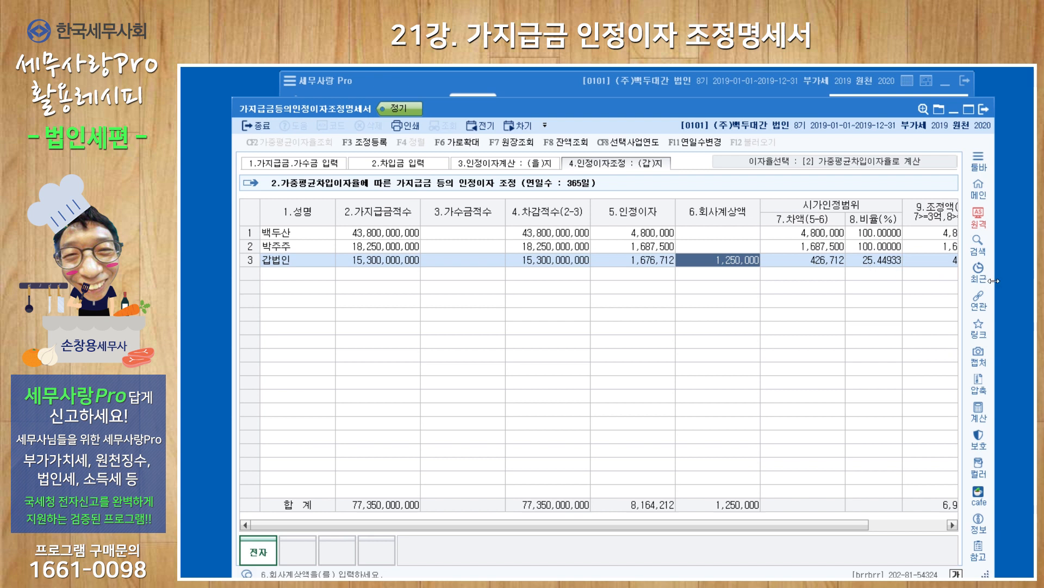
pyautogui.moveTo(843, 527); pyautogui.dragTo(925, 523)
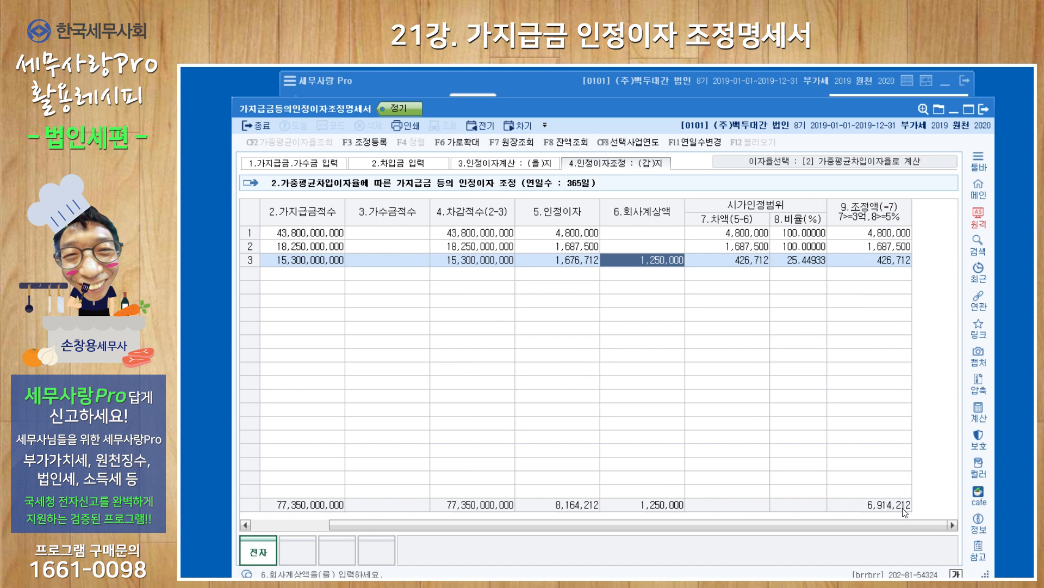
pyautogui.moveTo(881, 528); pyautogui.dragTo(746, 528)
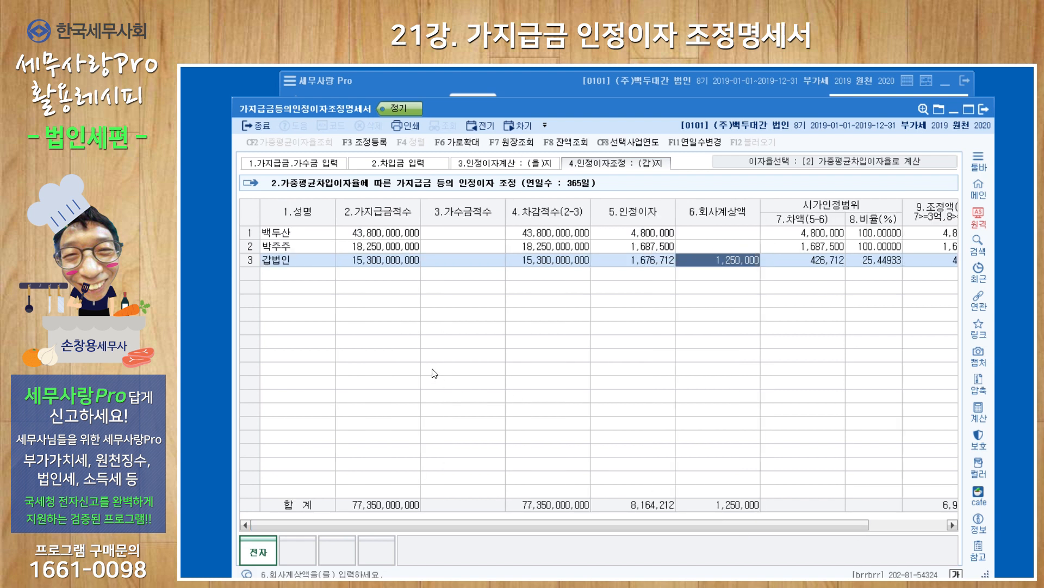
pyautogui.click(312, 237)
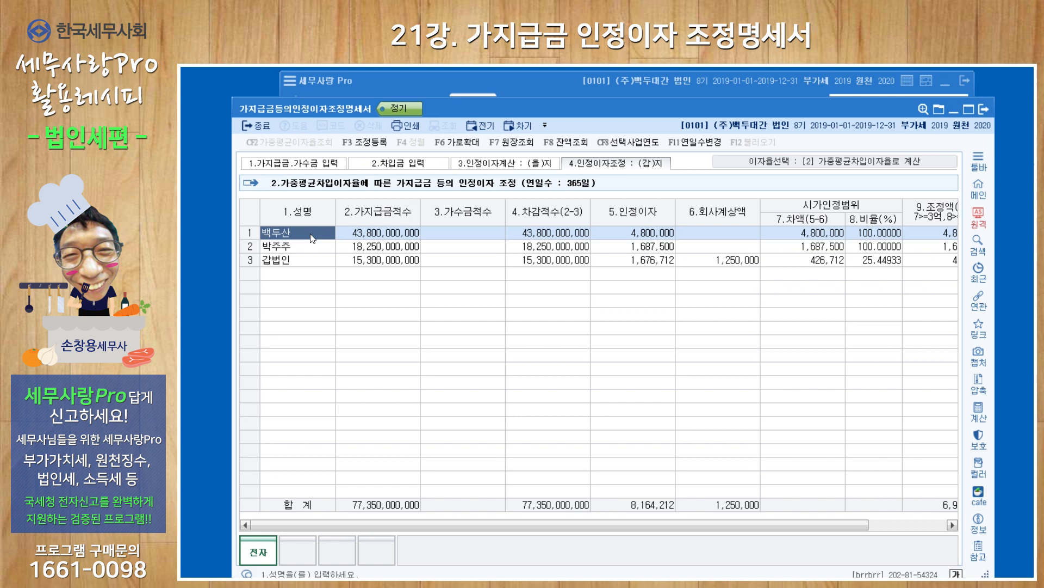
pyautogui.click(318, 248)
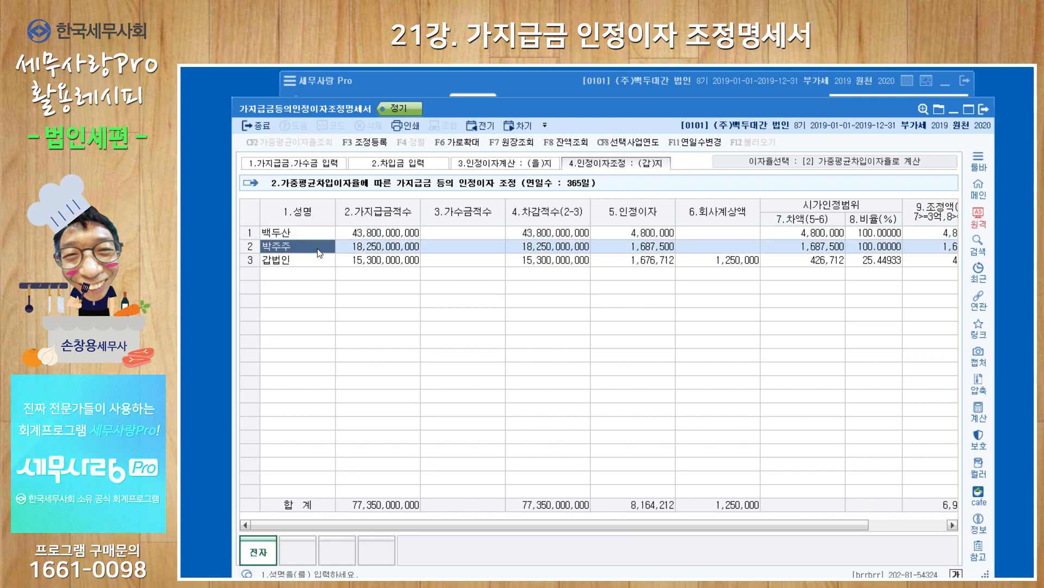
pyautogui.click(293, 262)
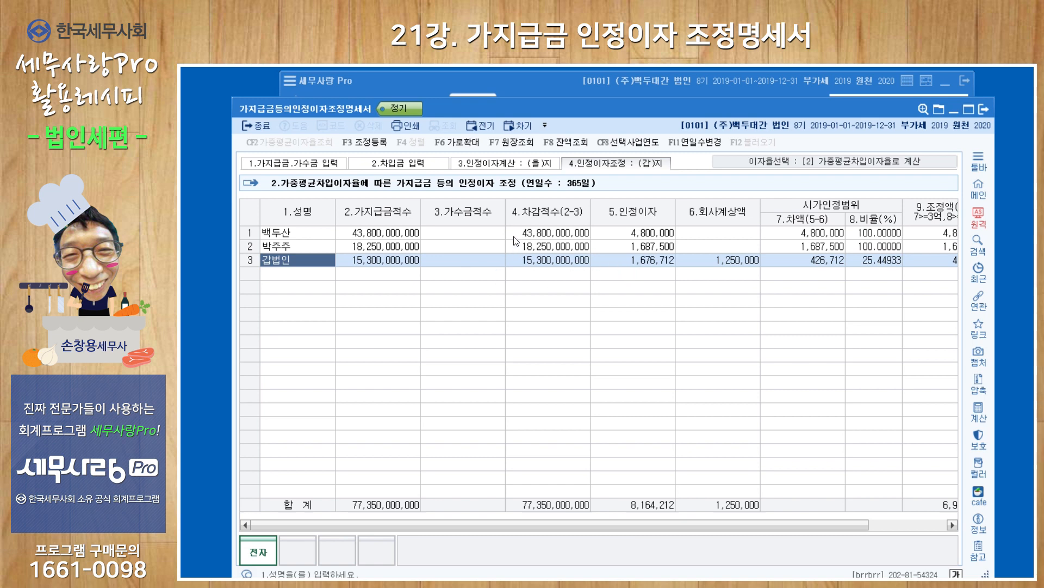
# Step: Examine the registered income adjustments for 가지급금인정이자 of the representative, affiliated company and investor in the adjustment register
pyautogui.click(366, 142)
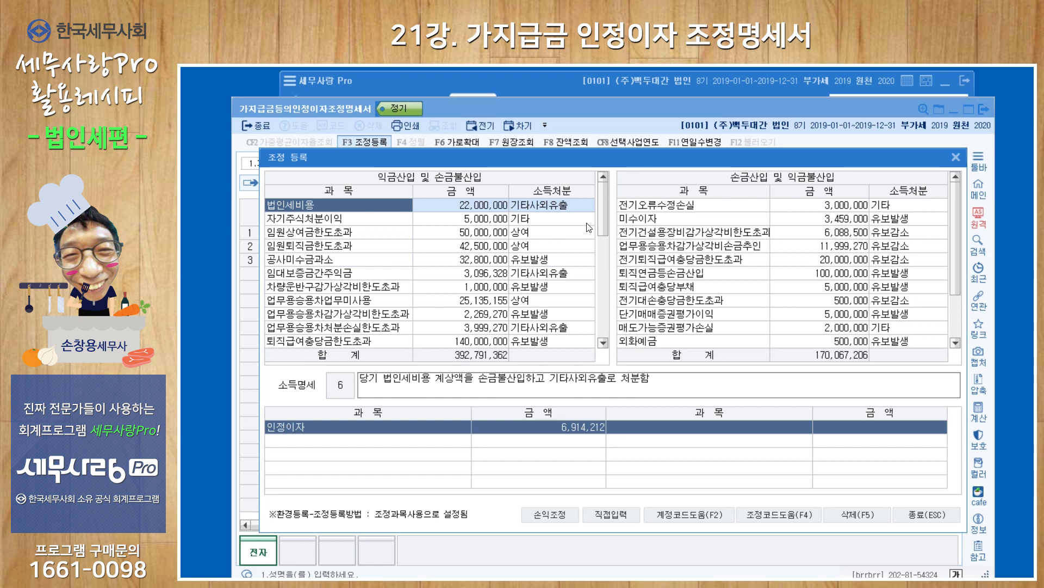
pyautogui.moveTo(602, 215); pyautogui.dragTo(605, 299)
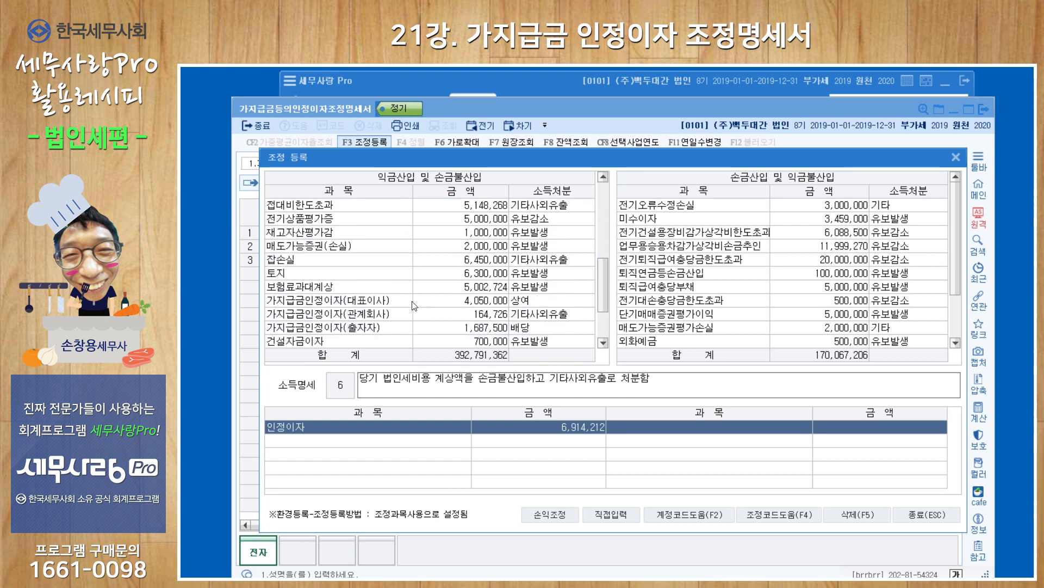
pyautogui.click(396, 303)
pyautogui.click(394, 316)
pyautogui.click(392, 328)
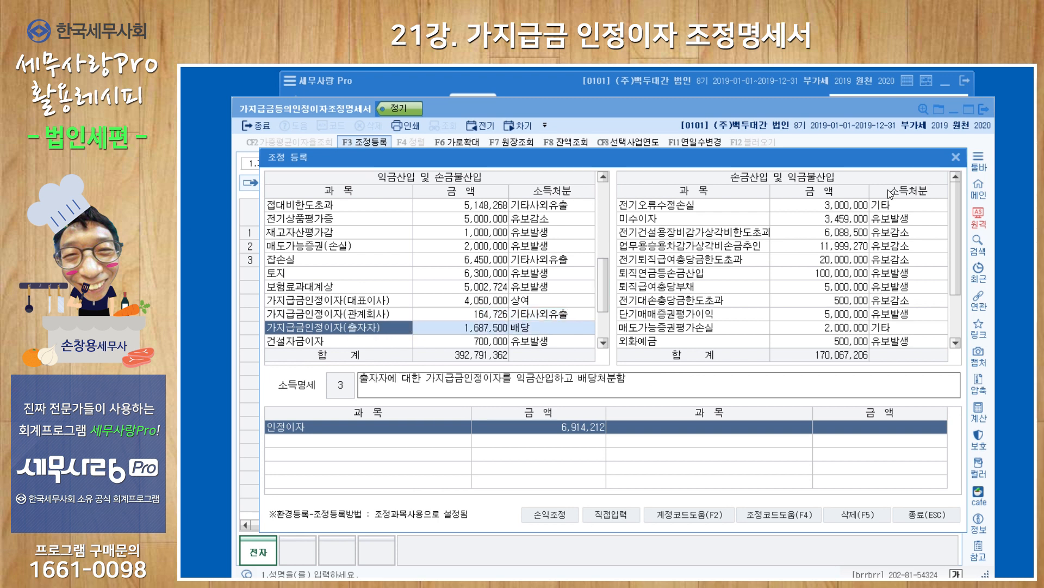
pyautogui.click(955, 157)
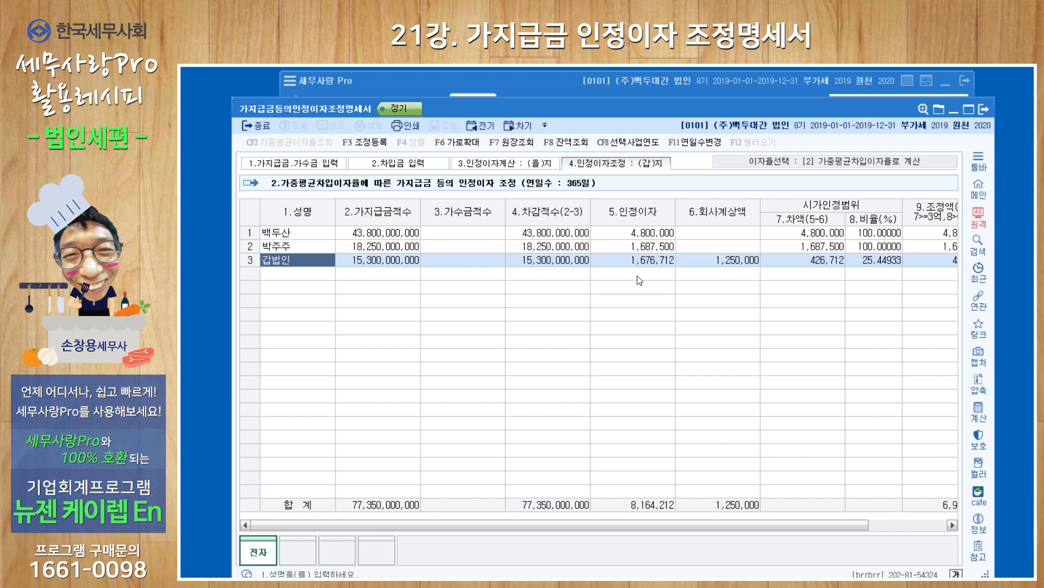
# Step: Open the 선택사업연도 settings for the interest adjustment statement
pyautogui.click(629, 142)
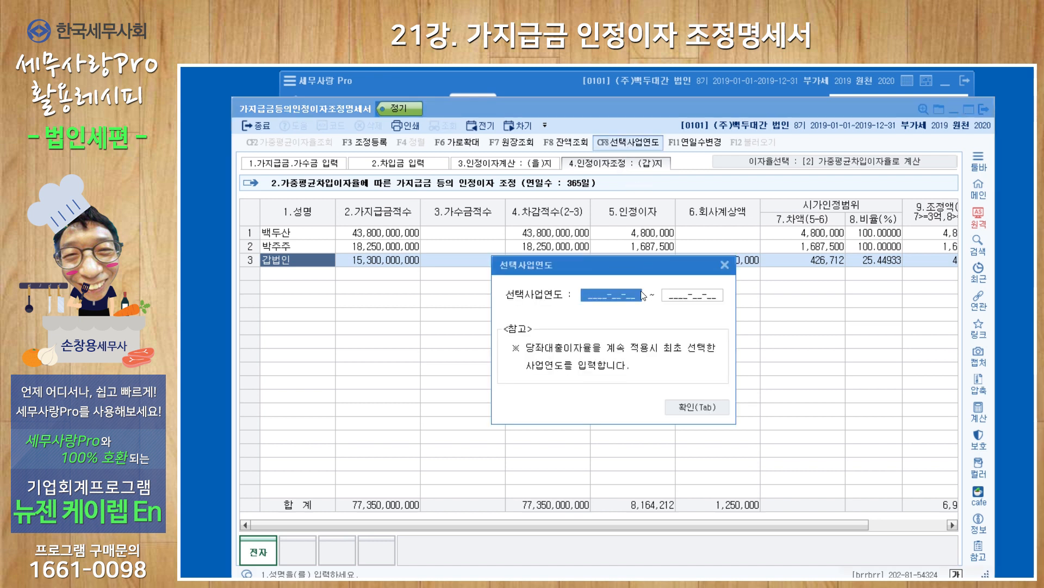